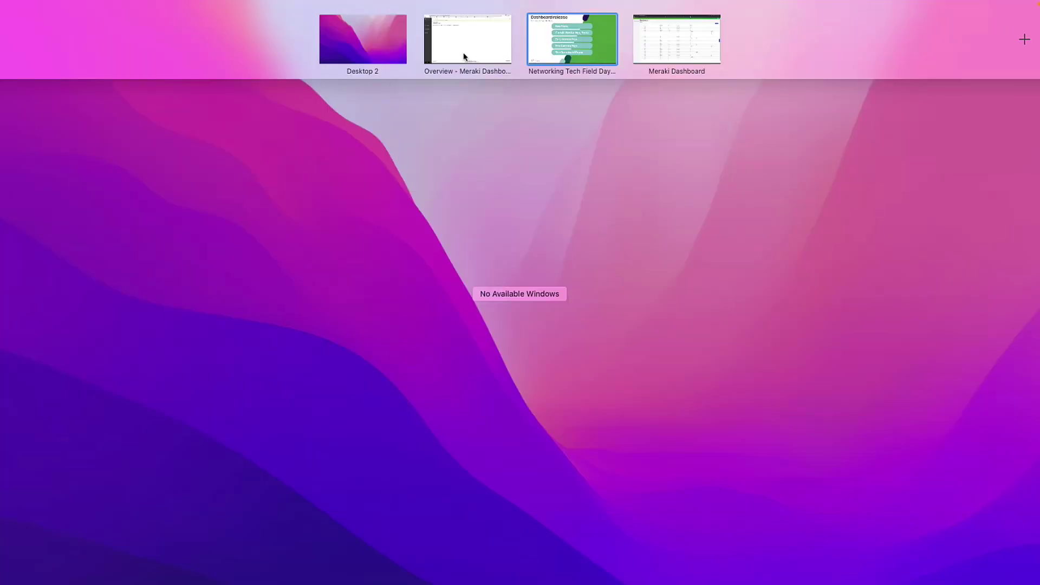
- Switch to the Meraki Dashboard desktop and bring up the Organization Summary browser tab
left_click(464, 54)
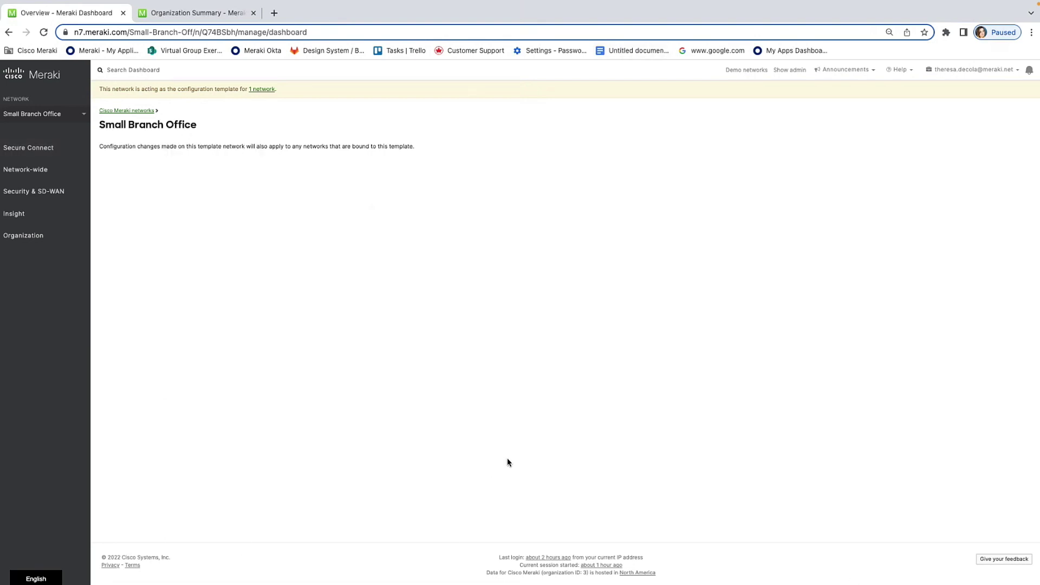
left_click(188, 13)
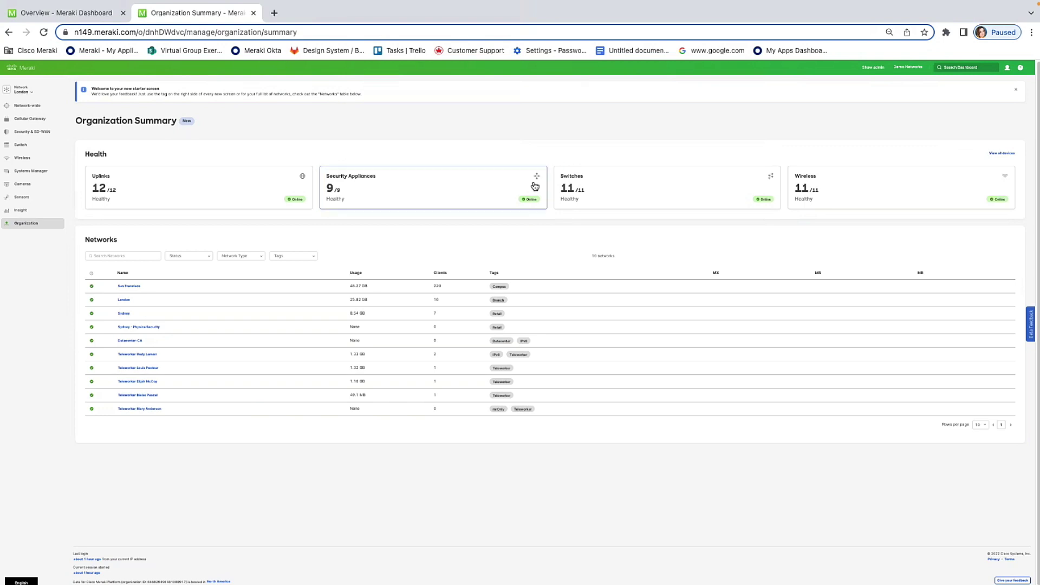
- Check the Security Appliances health card, then try the network search and status filters
left_click(458, 195)
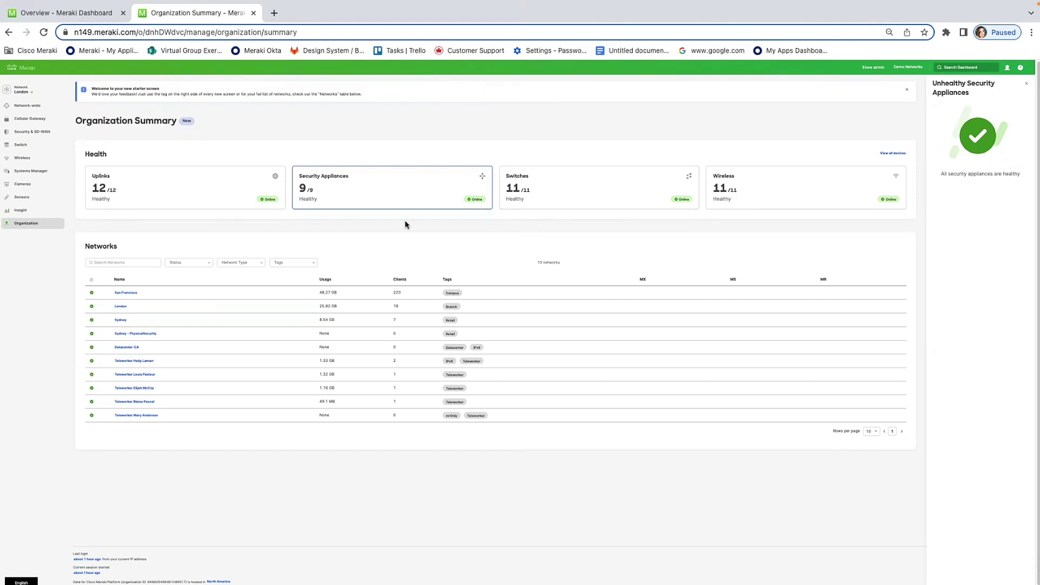
left_click(151, 262)
left_click(213, 262)
- Filter the networks table by the Datacenter tag, leaving only Datacenter CA
left_click(260, 263)
left_click(312, 262)
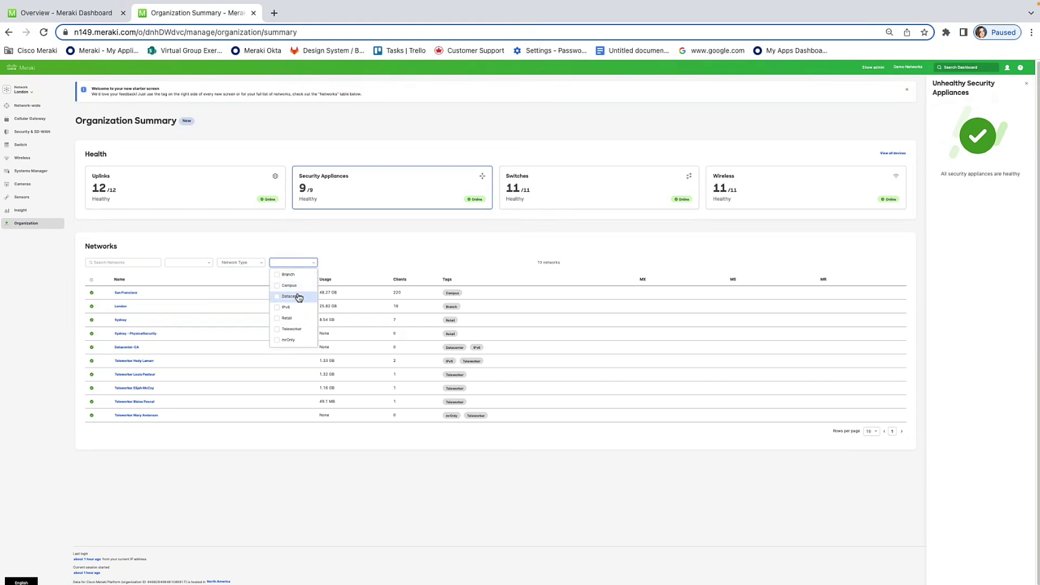
left_click(277, 298)
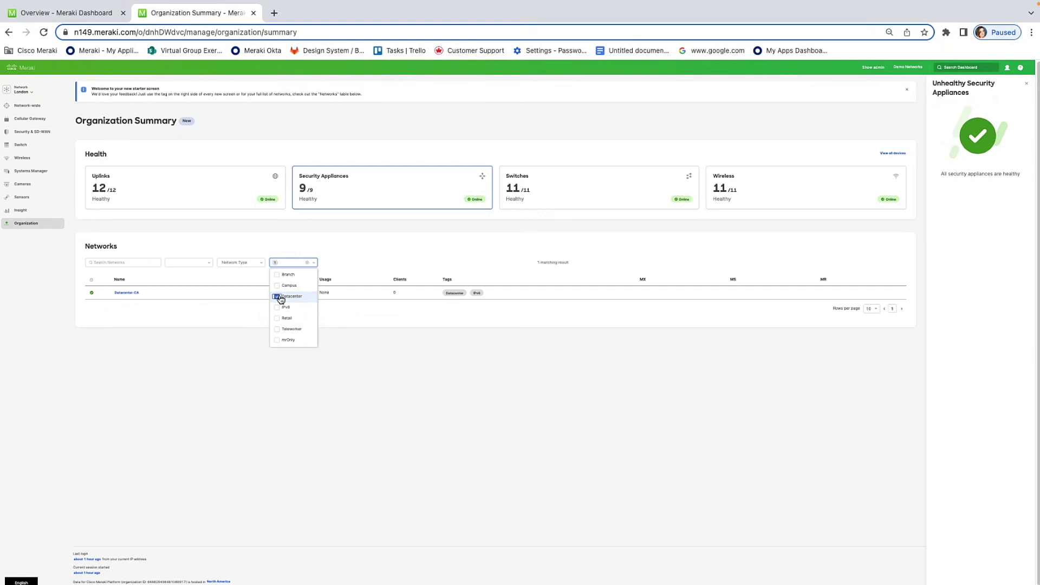
left_click(223, 325)
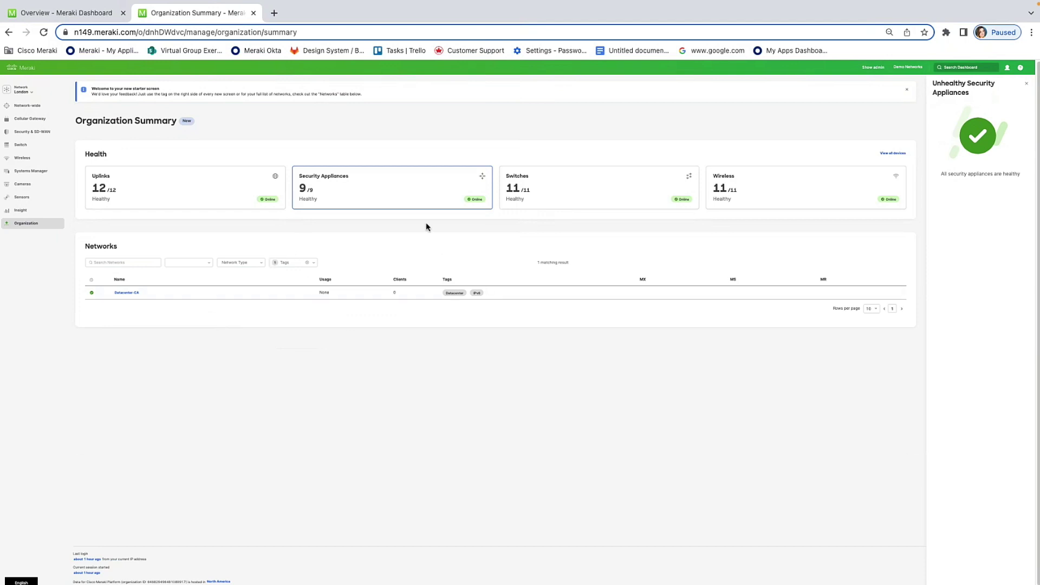
mouse_move(20, 145)
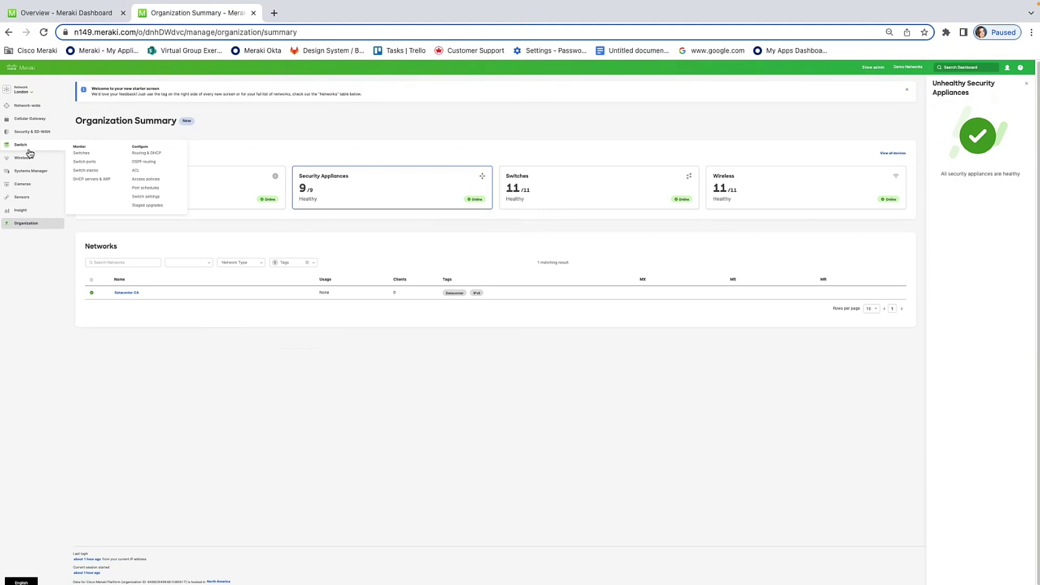
- Open the London Switches list and add a Tags column to the table
left_click(76, 154)
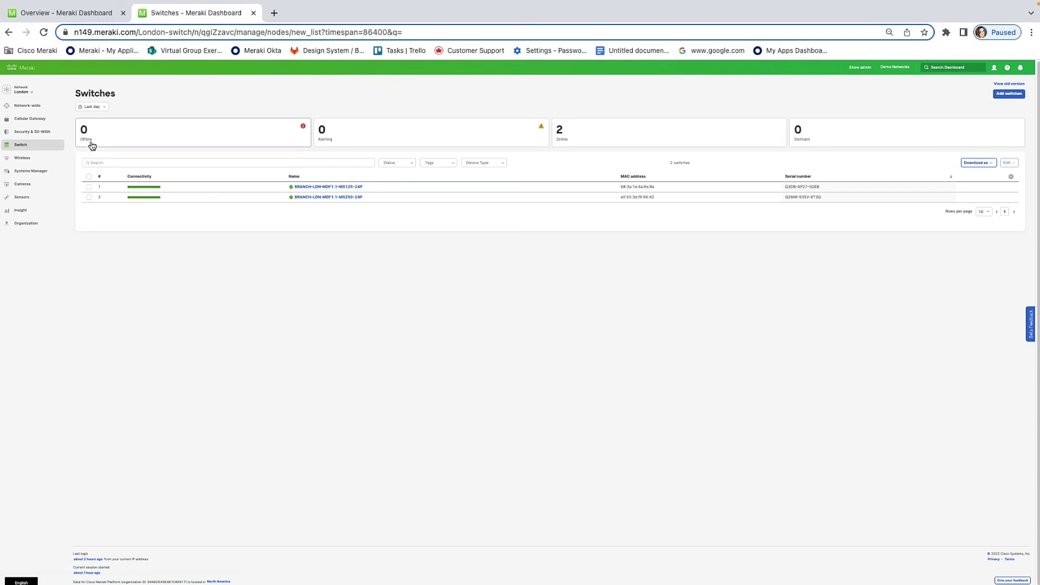
left_click(1011, 178)
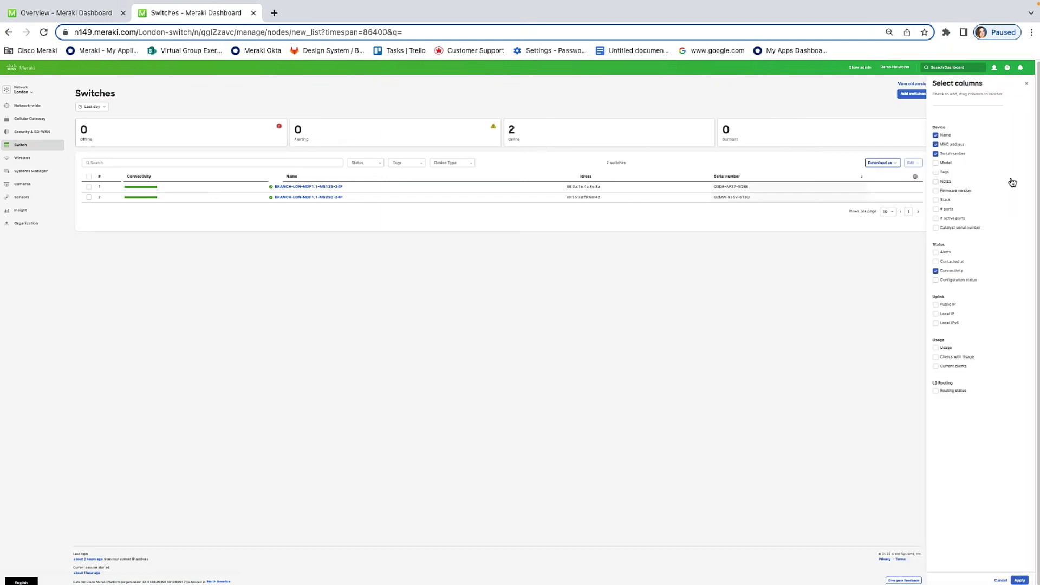
left_click(939, 175)
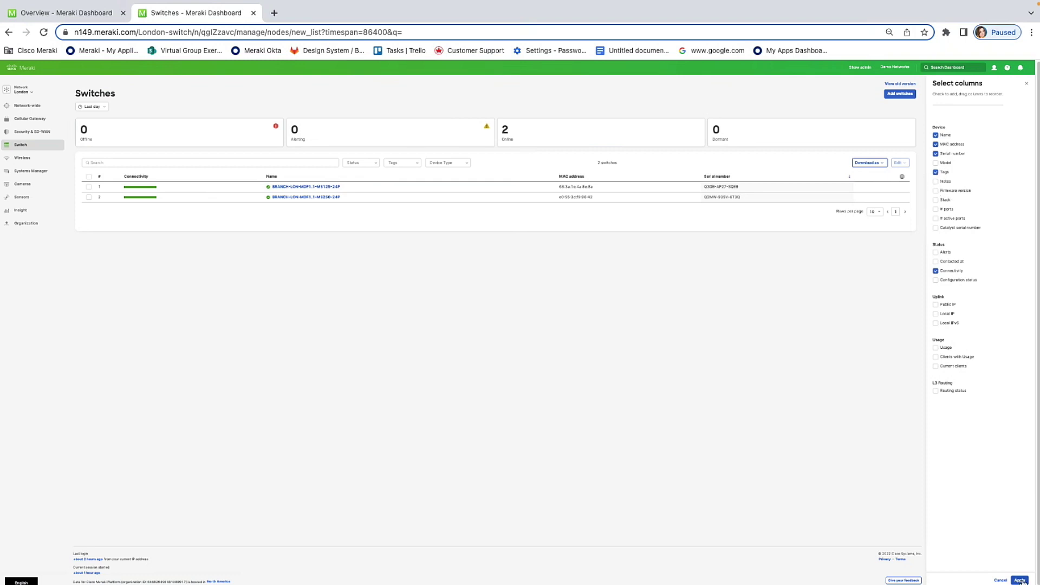
left_click(1020, 579)
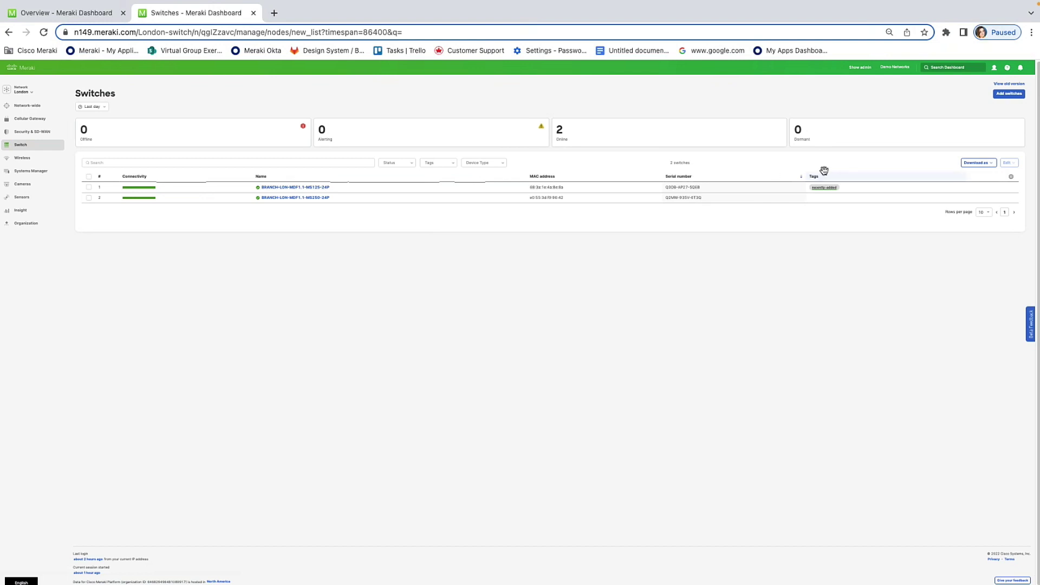
- Try moving the Tags column, then filter switches to Online and then Dormant
mouse_move(822, 177)
left_mouse_down()
mouse_move(669, 175)
mouse_move(718, 178)
left_mouse_up()
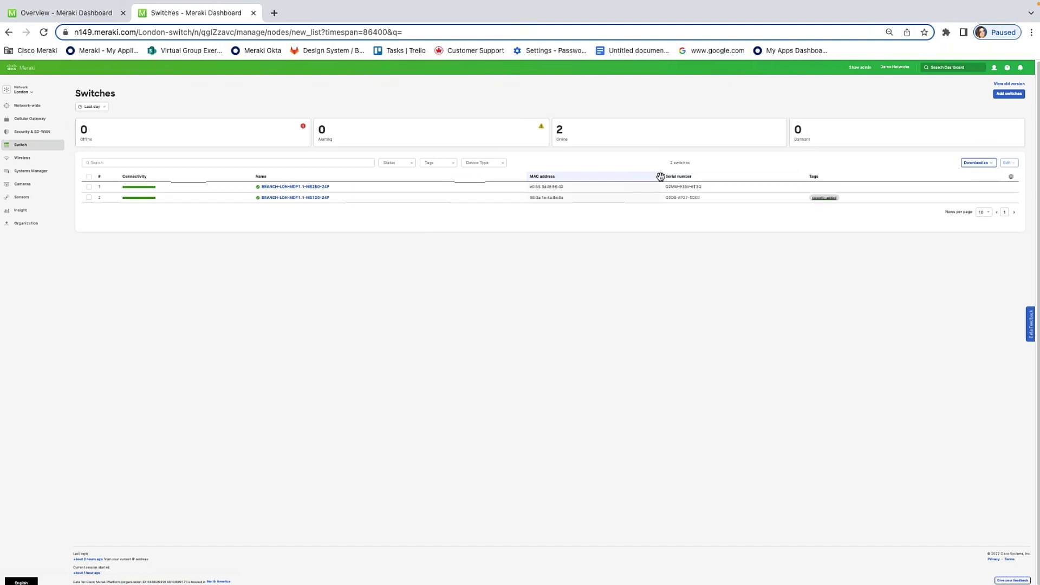
left_click(689, 138)
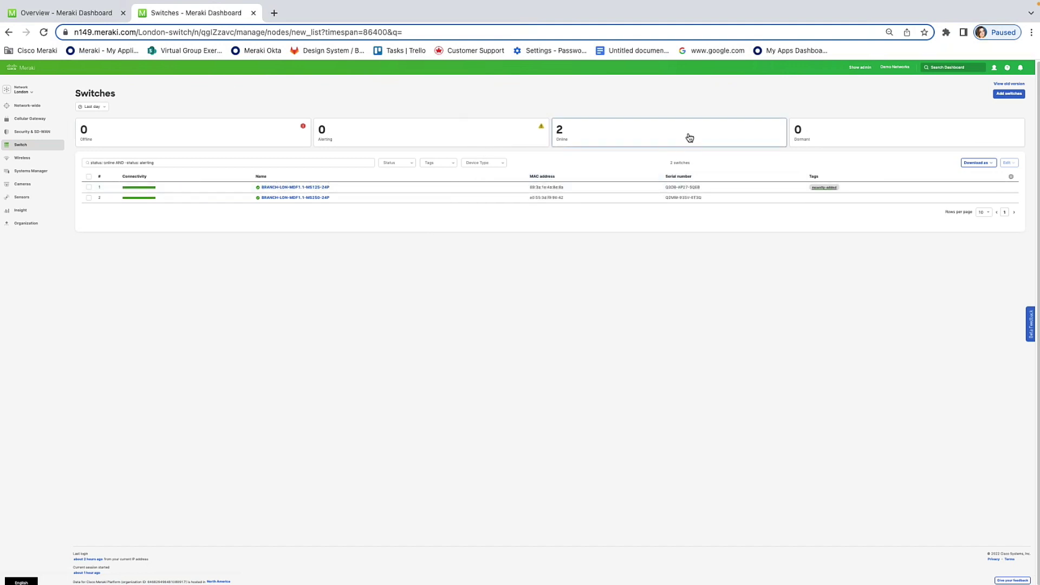
left_click(838, 133)
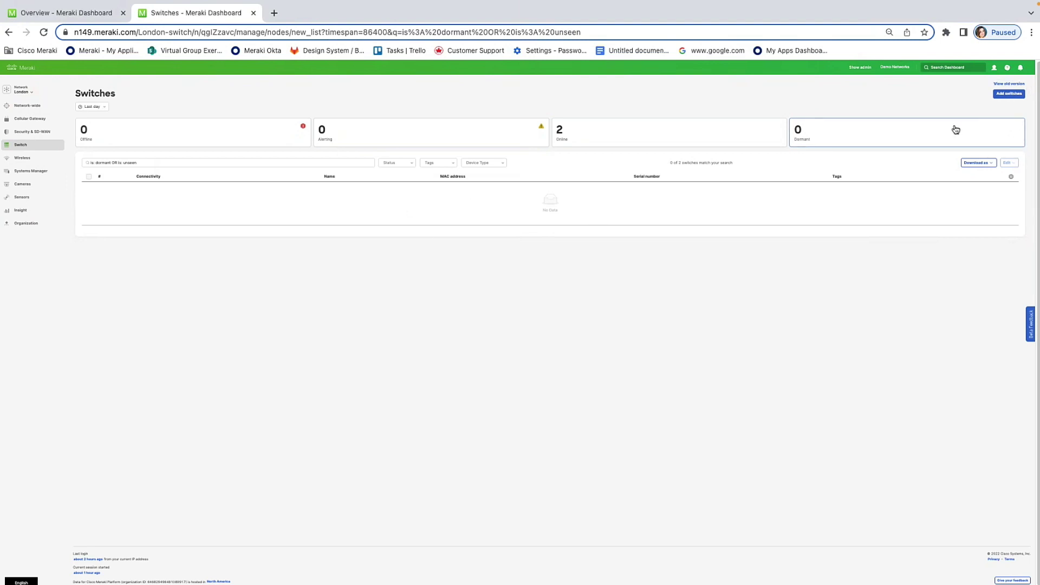
- View the old version of the switches page, then go to Organization > Early Access
left_click(1014, 85)
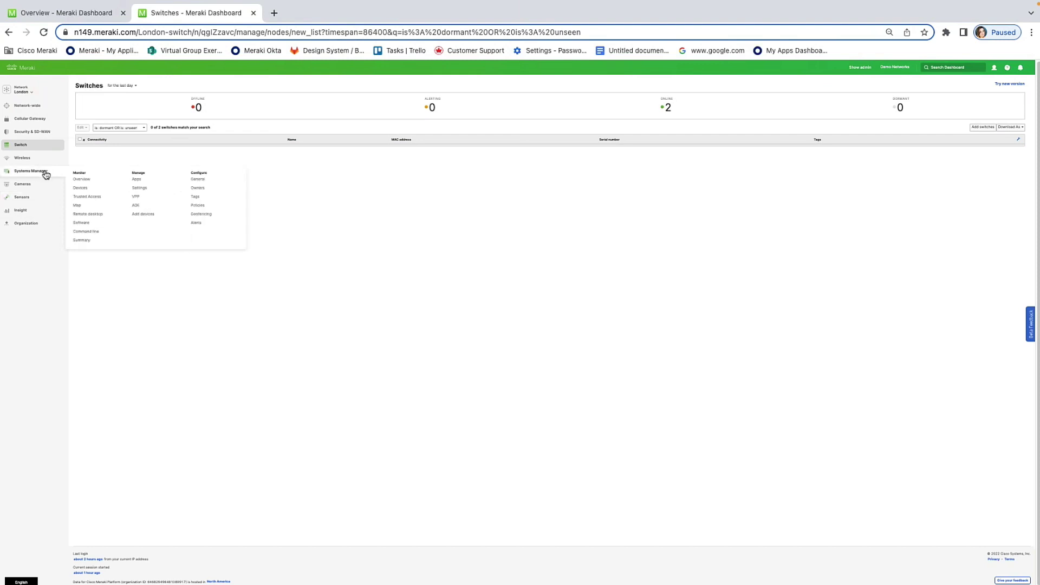
mouse_move(26, 222)
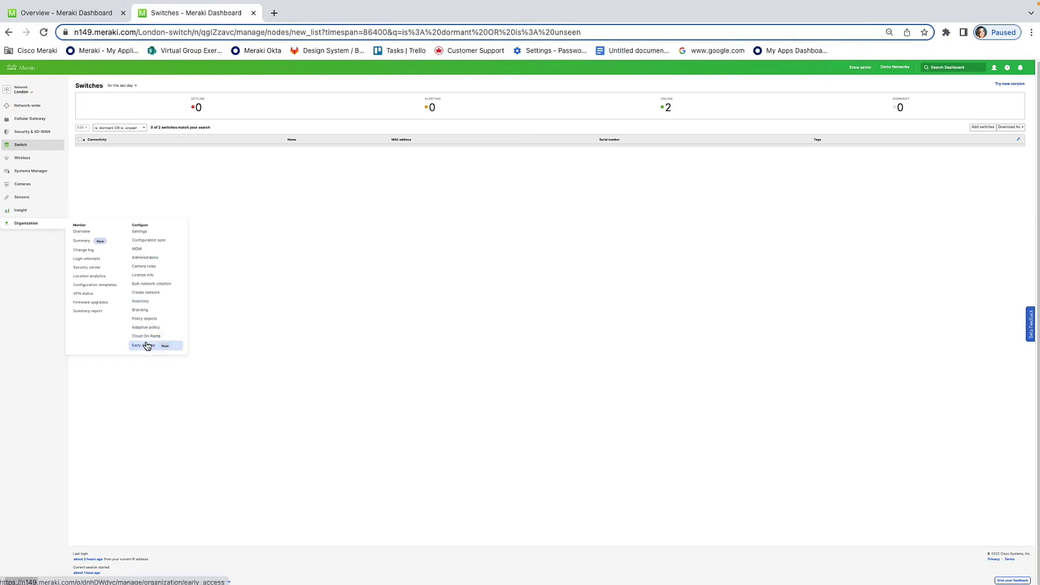
left_click(146, 343)
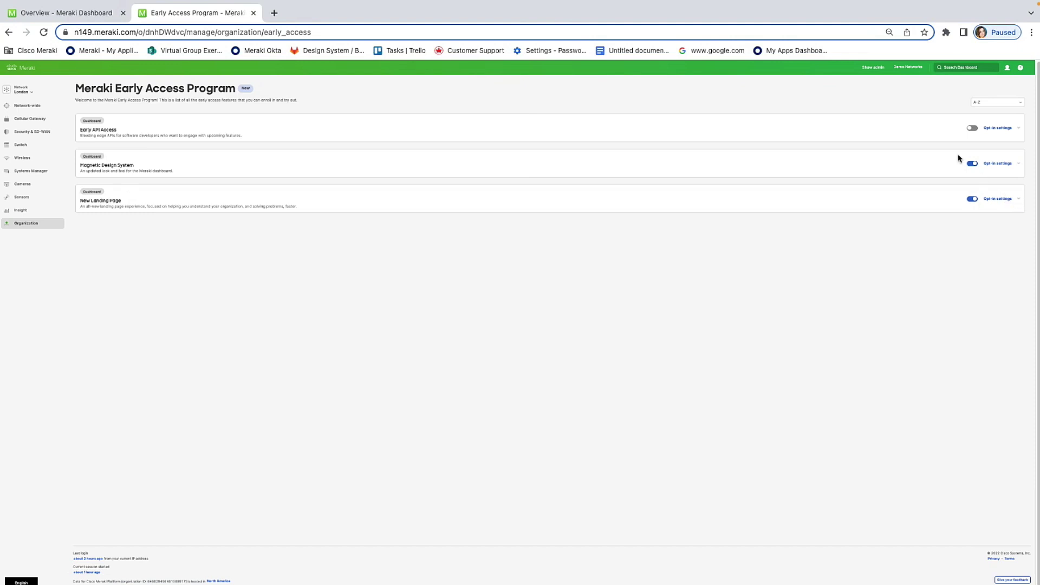
- Expand and highlight the Early API Access description, cancelling its opt-in dialog
left_click(1017, 129)
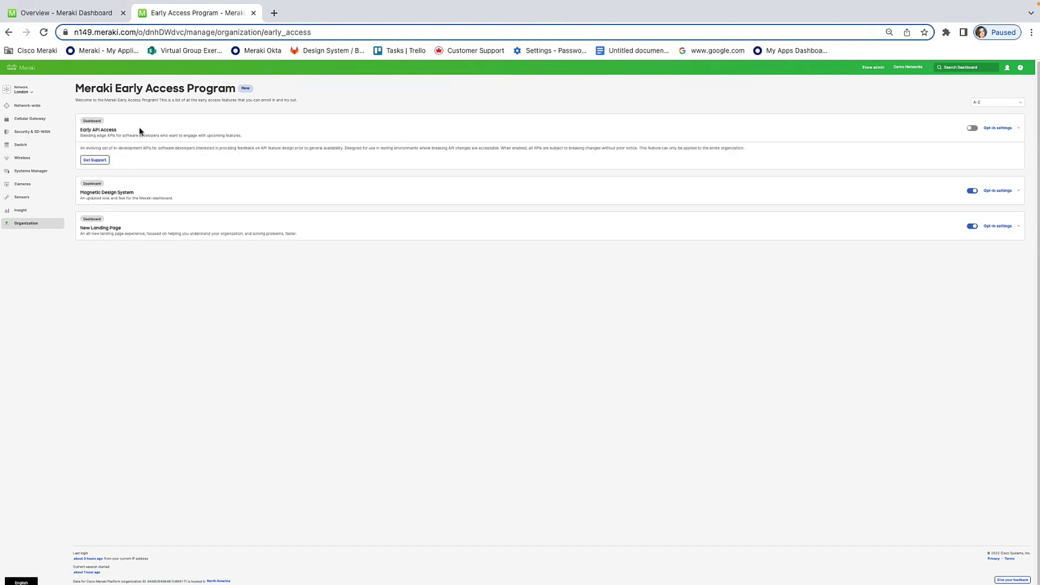
left_click_drag(81, 148, 299, 155)
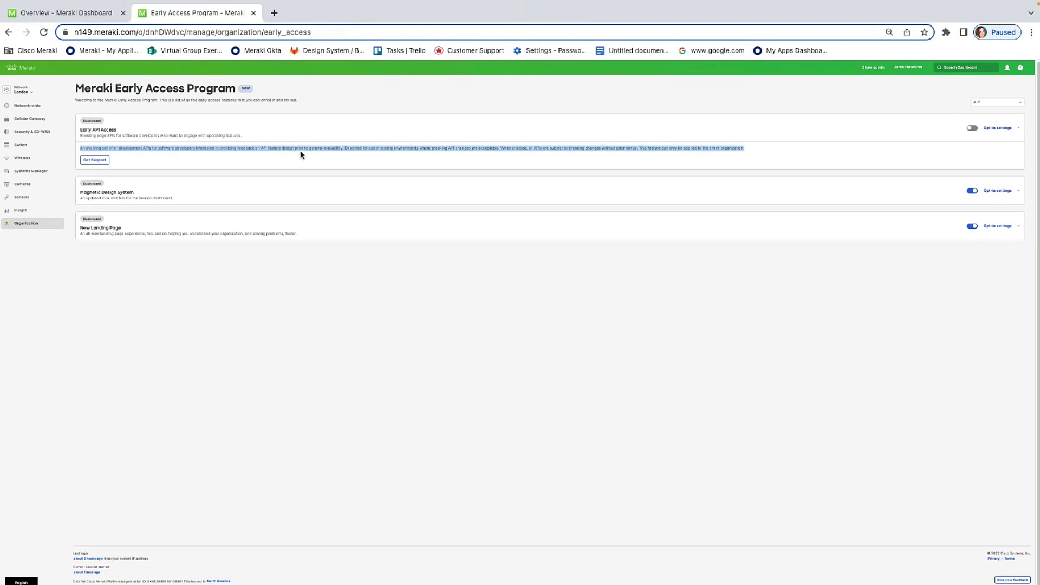
left_click(343, 159)
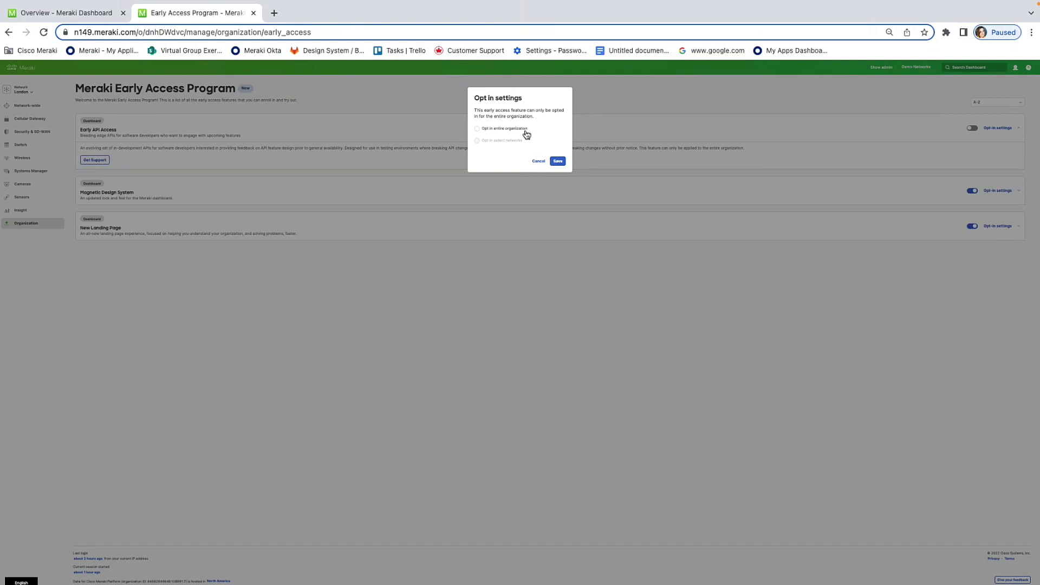
left_click(538, 162)
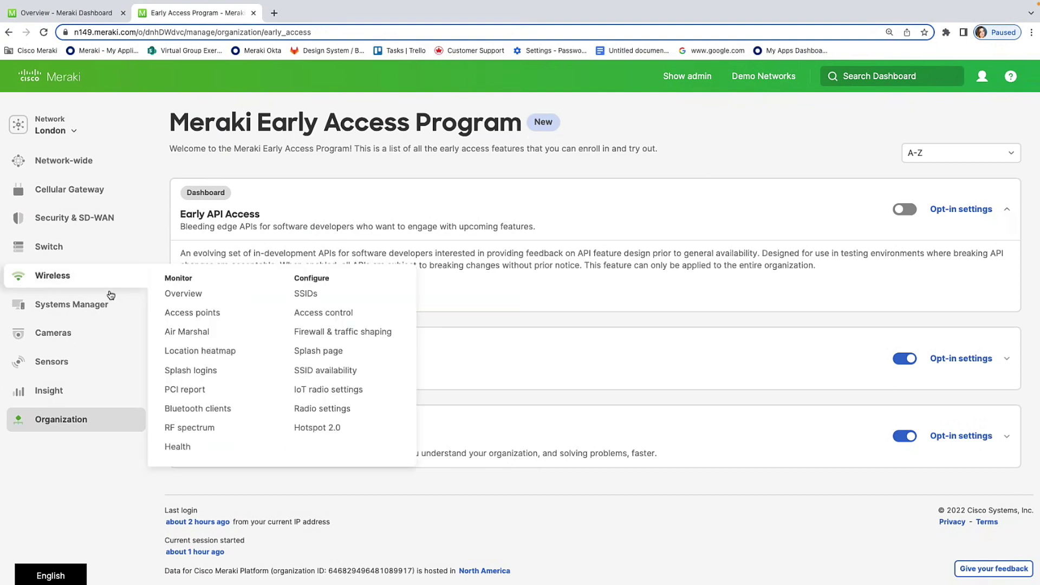
mouse_move(52, 275)
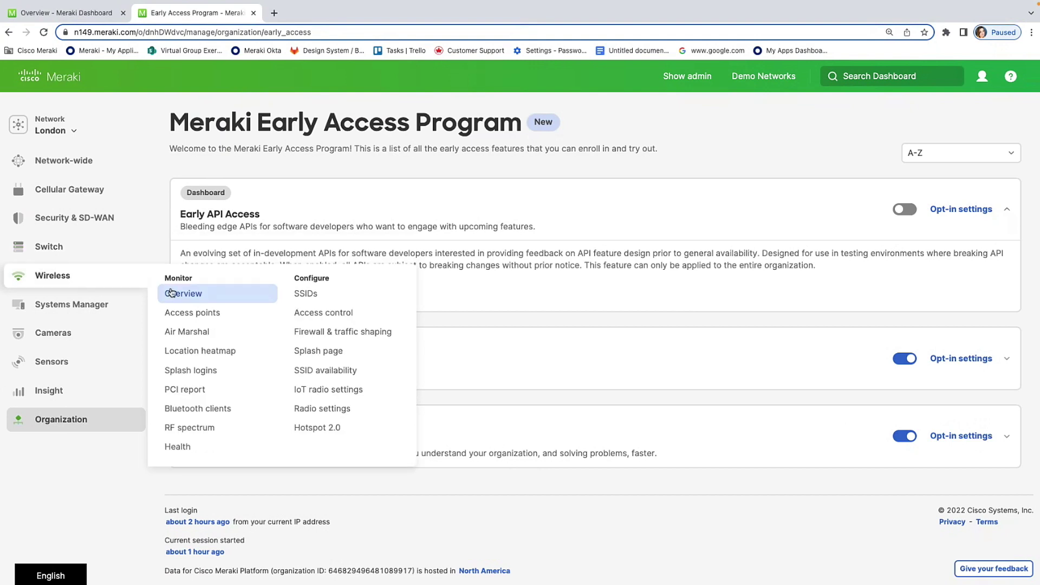
- Open London's Wireless > Access points list, showing two online MR36 access points
left_click(189, 316)
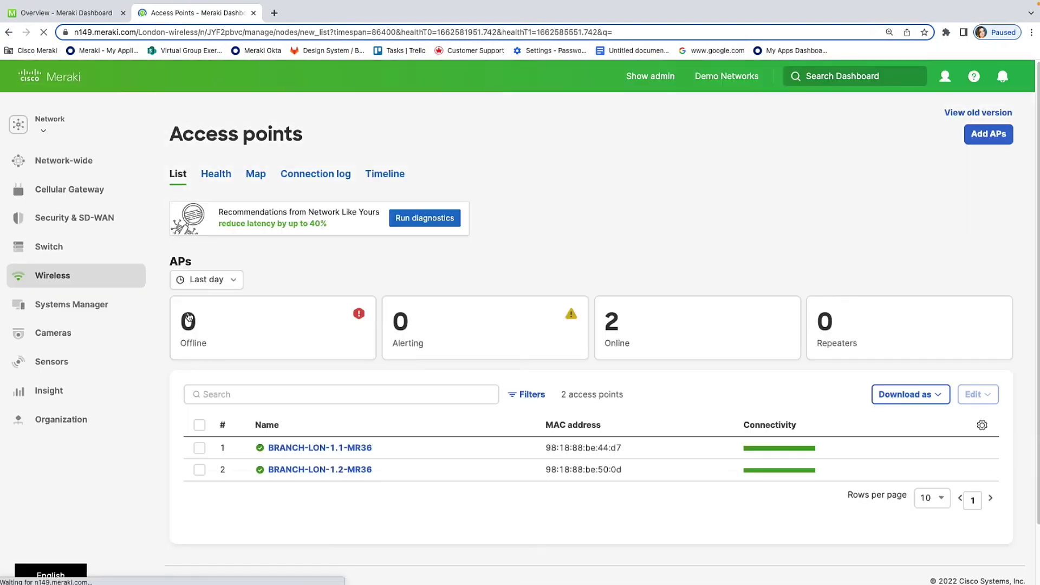
scroll(694, 393, "down", 1)
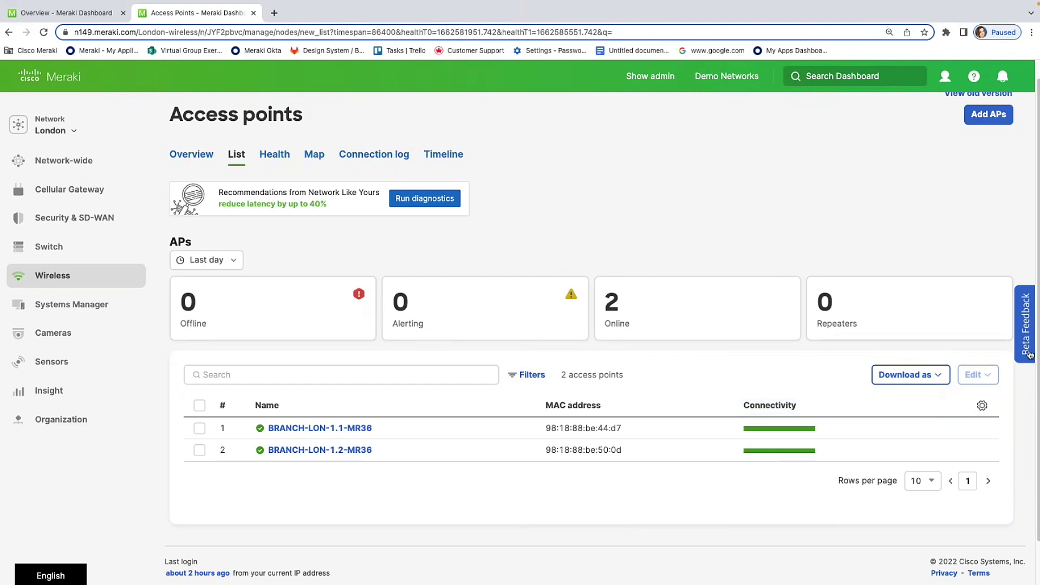
left_click(1025, 357)
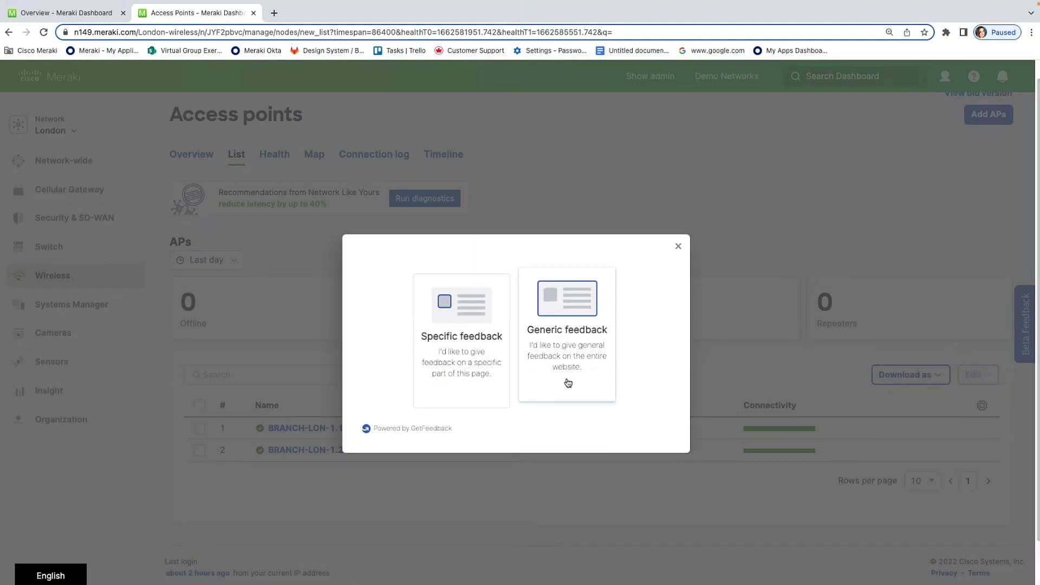
left_click(444, 359)
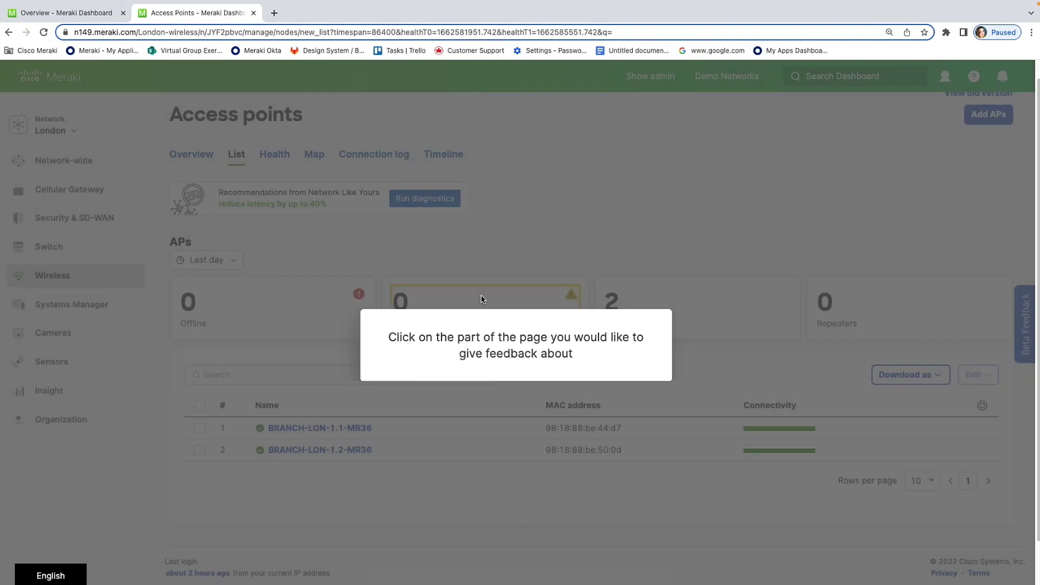
left_click(488, 305)
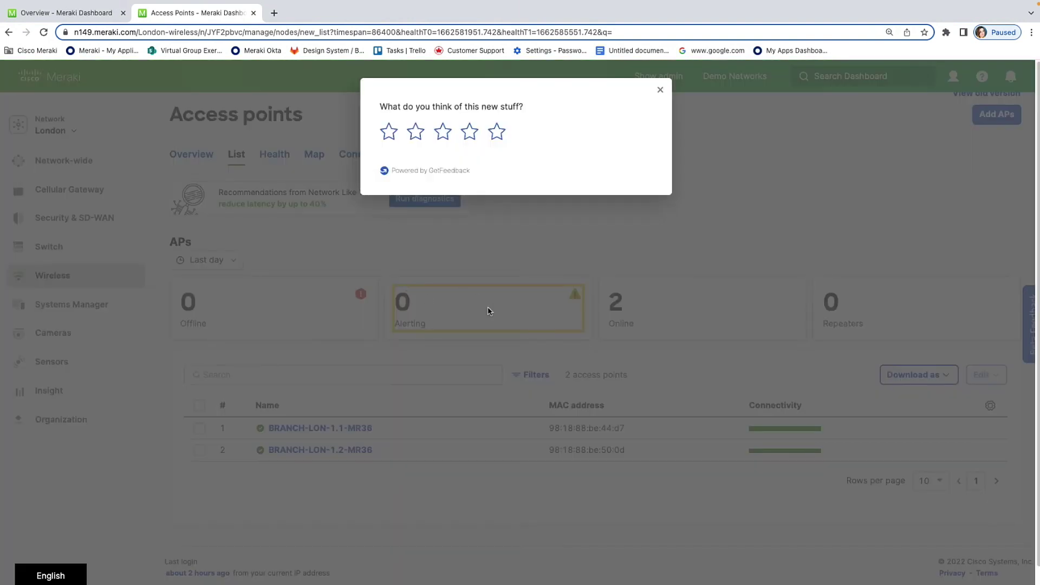
left_click(496, 132)
left_click(405, 194)
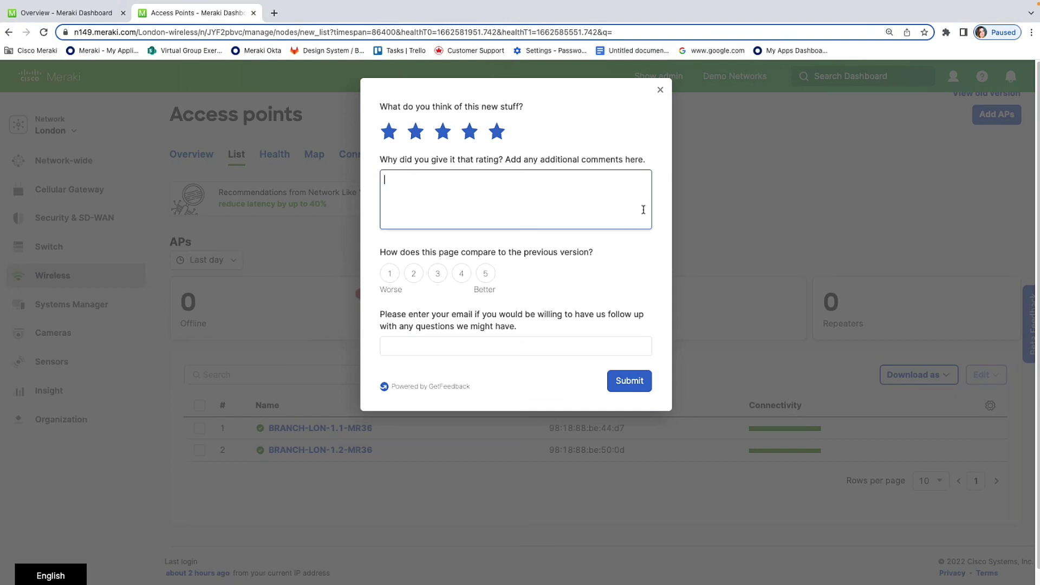
left_click(661, 91)
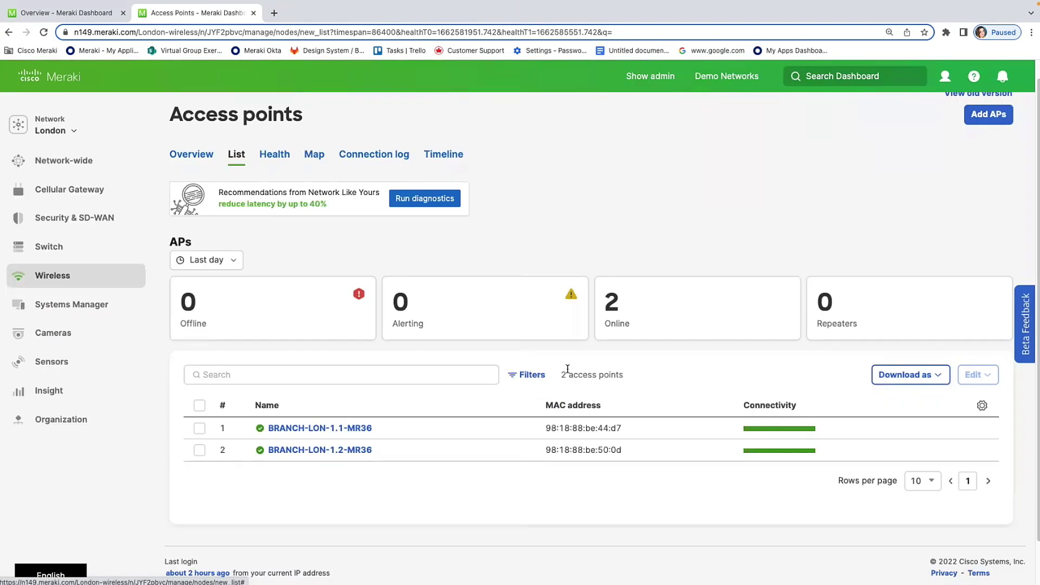
scroll(561, 367, "down", 1)
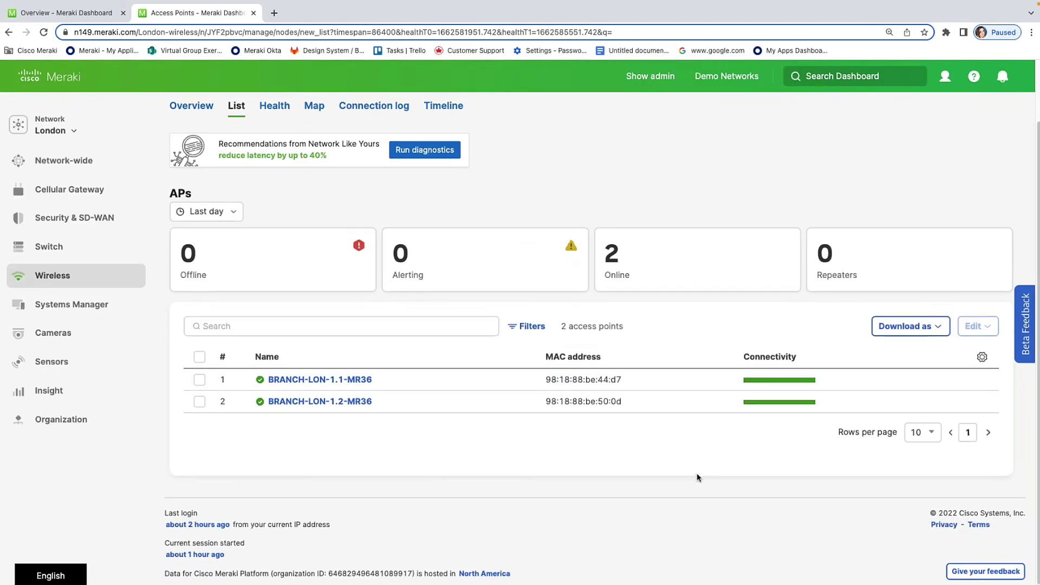
scroll(696, 477, "up", 1)
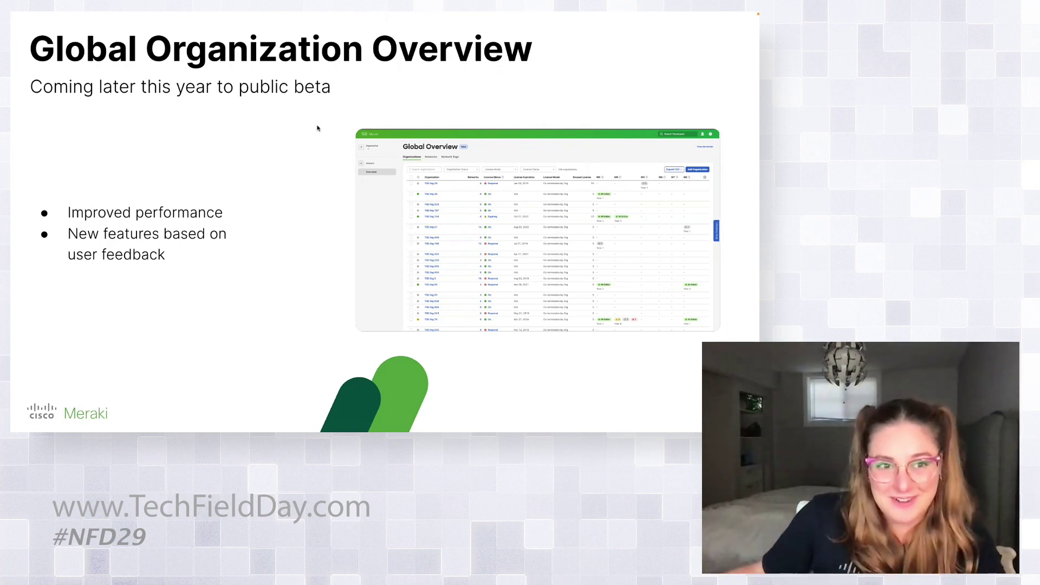
- Leave the slides for the incognito window's Global Overview listing 546 organizations
key("ctrl+Up")
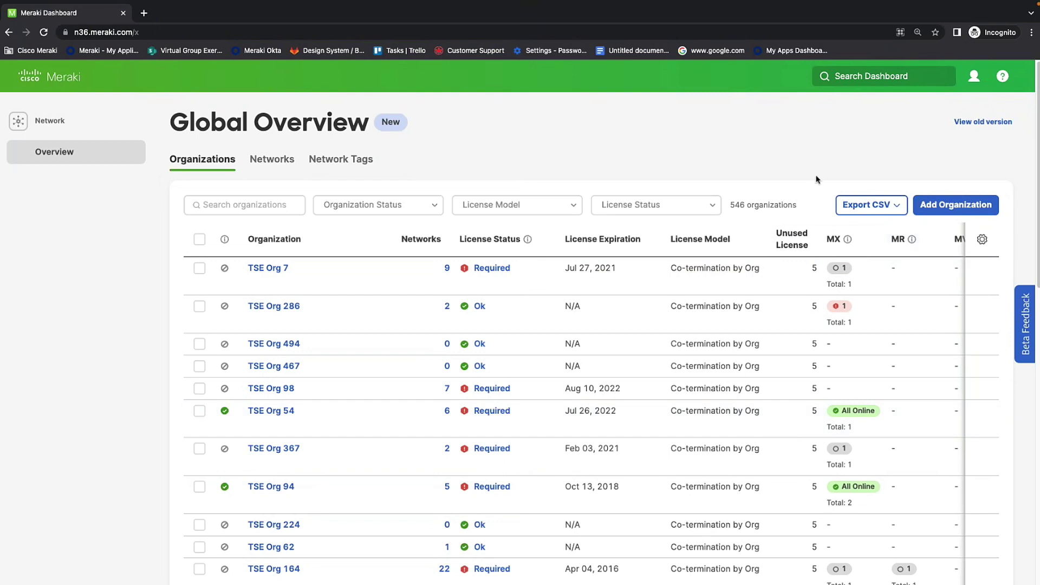
- Scroll the organizations table to the MG, MT and MS columns and open a license filter
left_click_drag(944, 258, 881, 265)
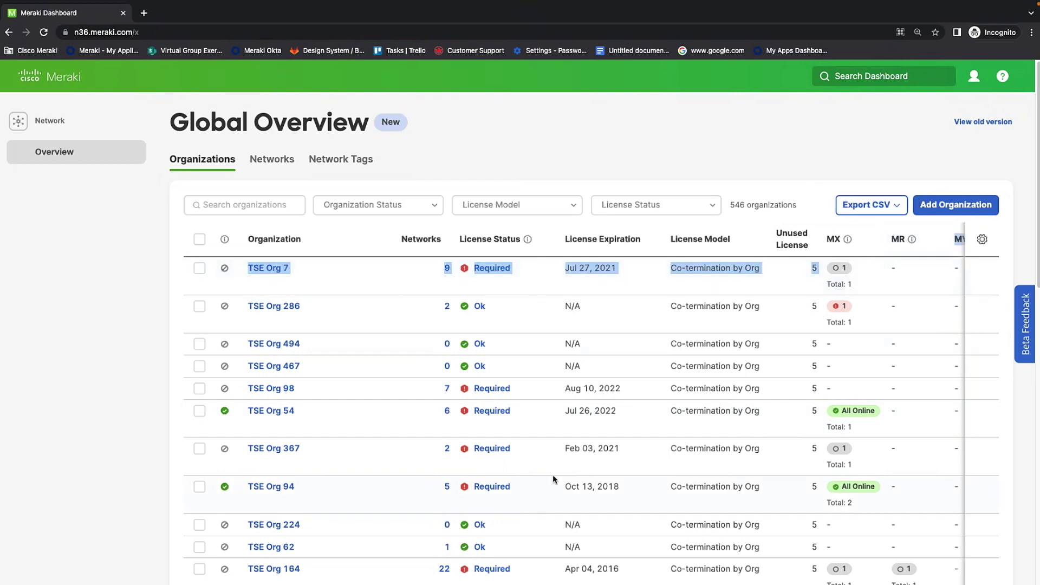
scroll(517, 486, "right", 1)
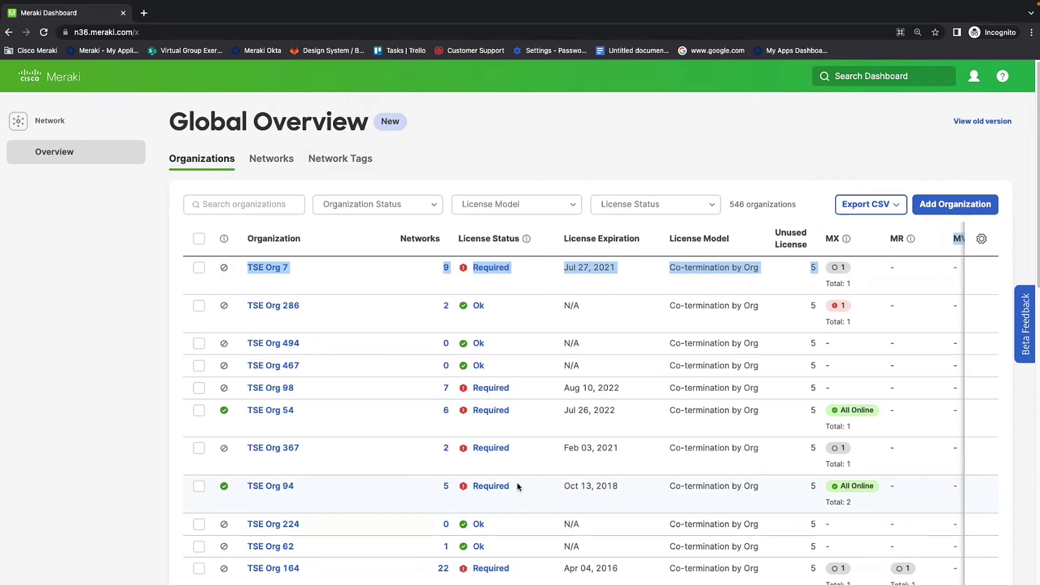
scroll(643, 239, "right", 3)
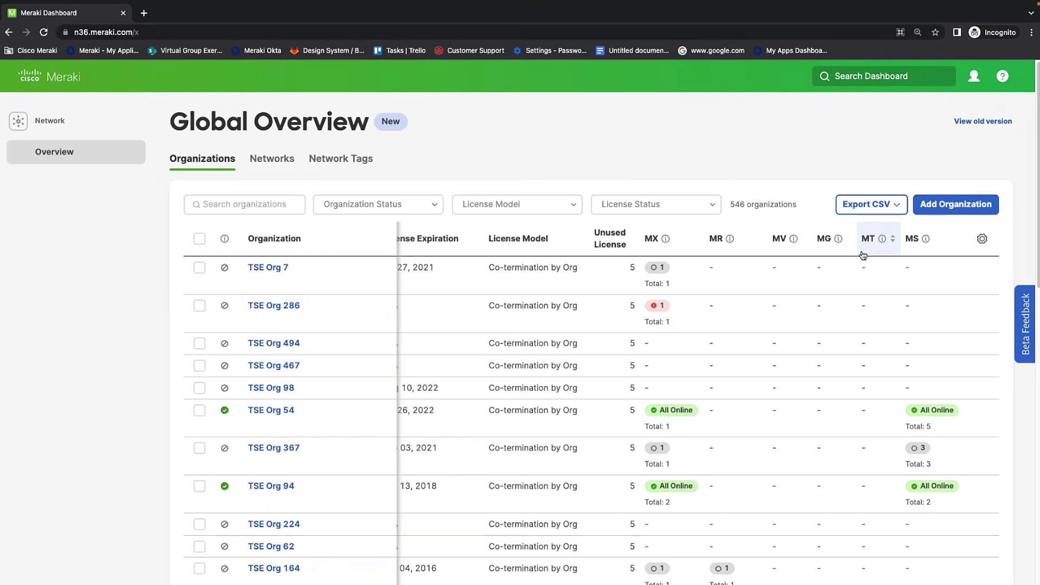
left_click(531, 209)
- Filter organizations to the 6 with Expiring licenses, then show the 8010-network Networks tab
left_click(650, 210)
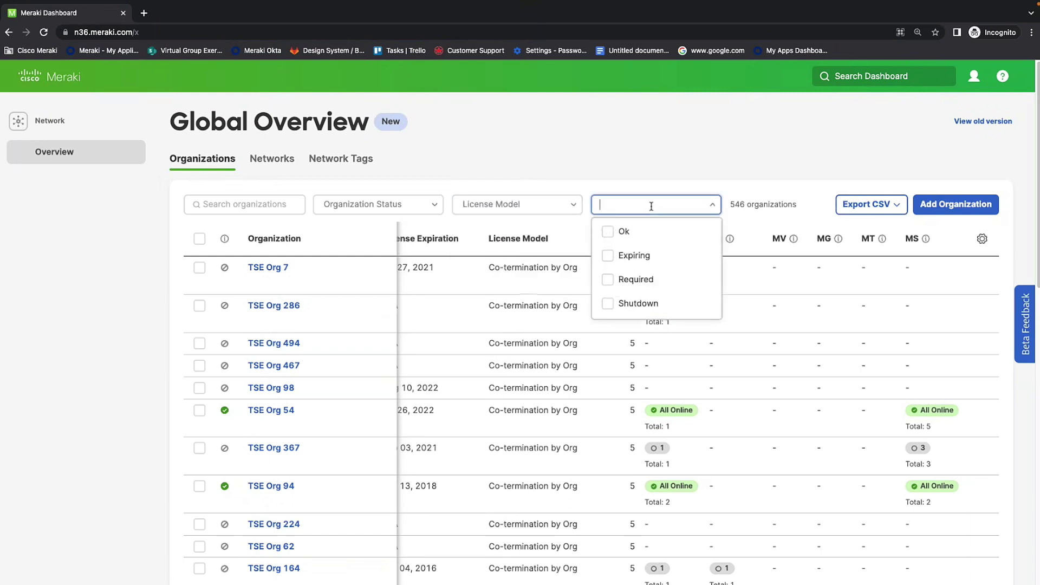
left_click(609, 255)
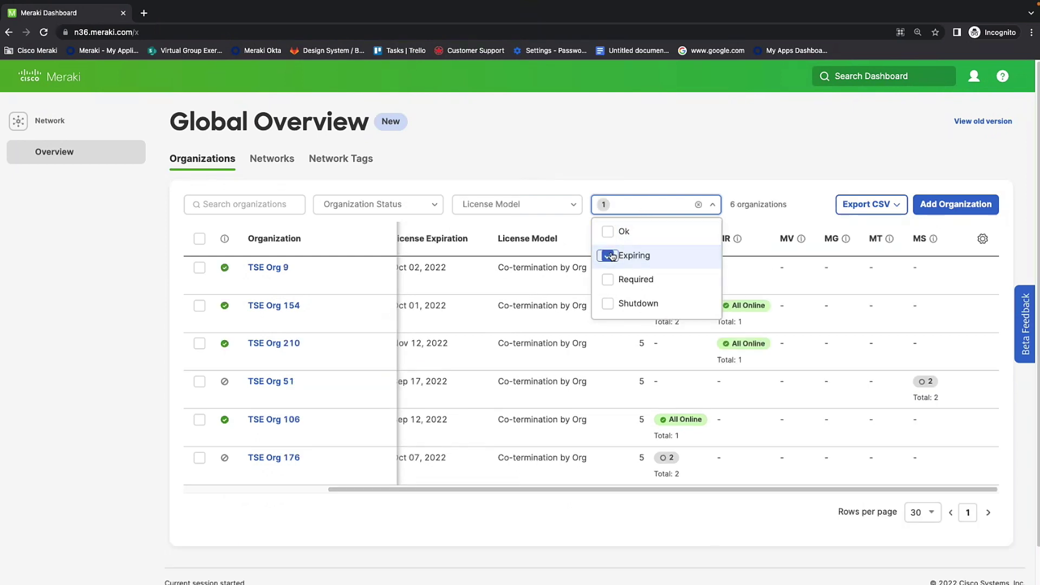
left_click(578, 535)
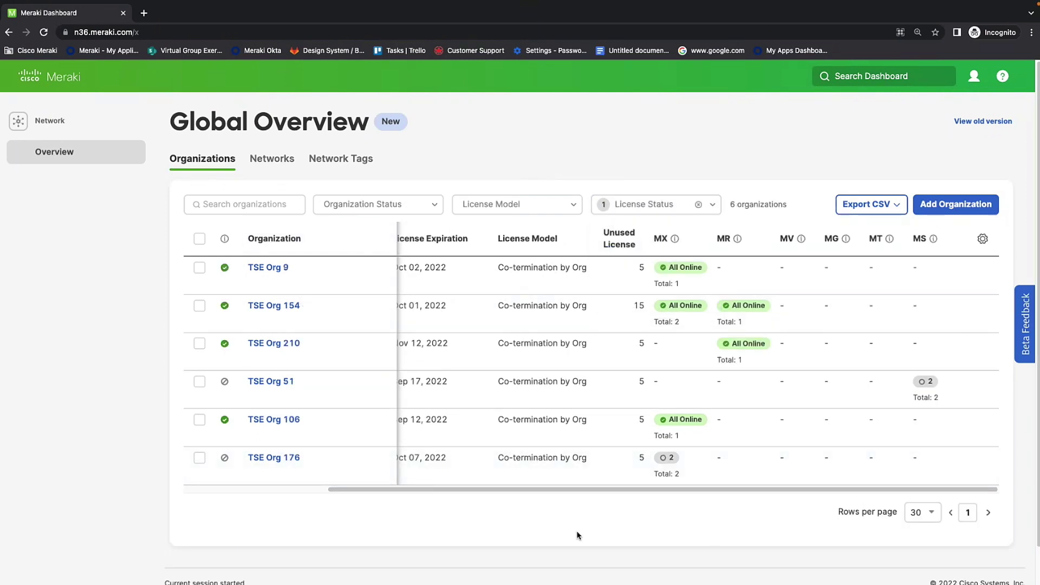
left_click_drag(711, 489, 504, 512)
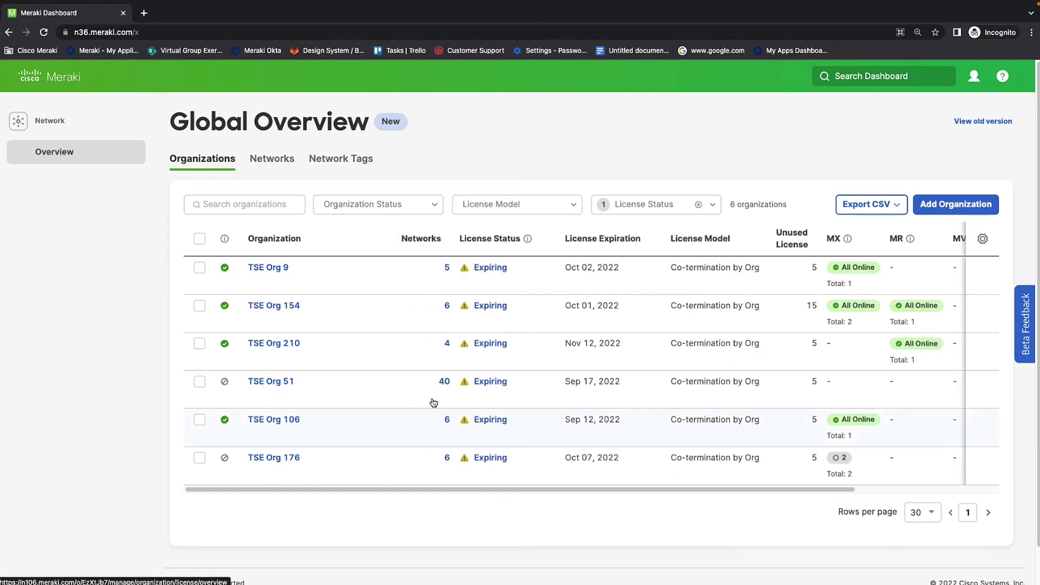
left_click(282, 165)
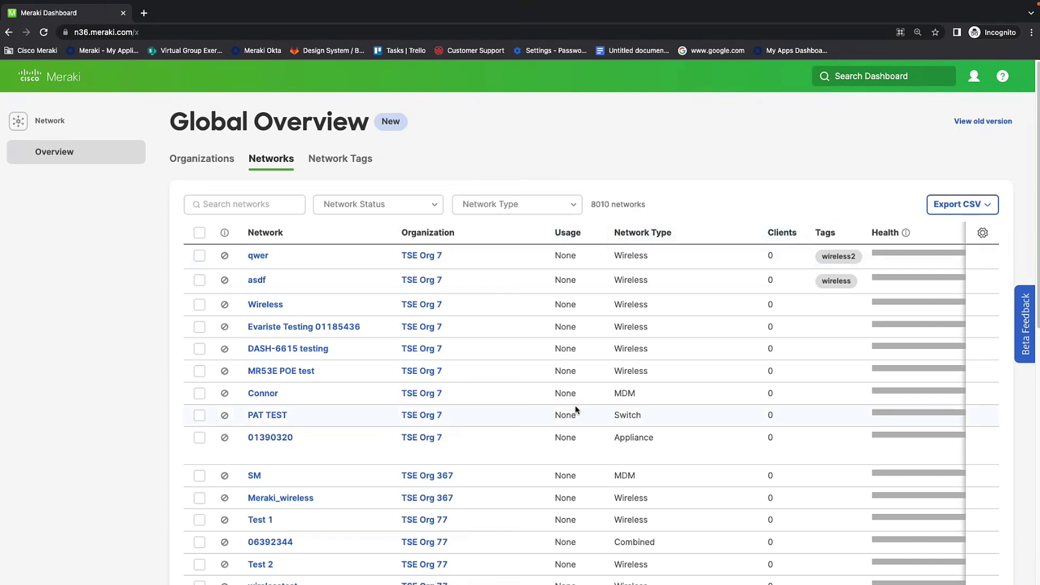
scroll(843, 393, "right", 3)
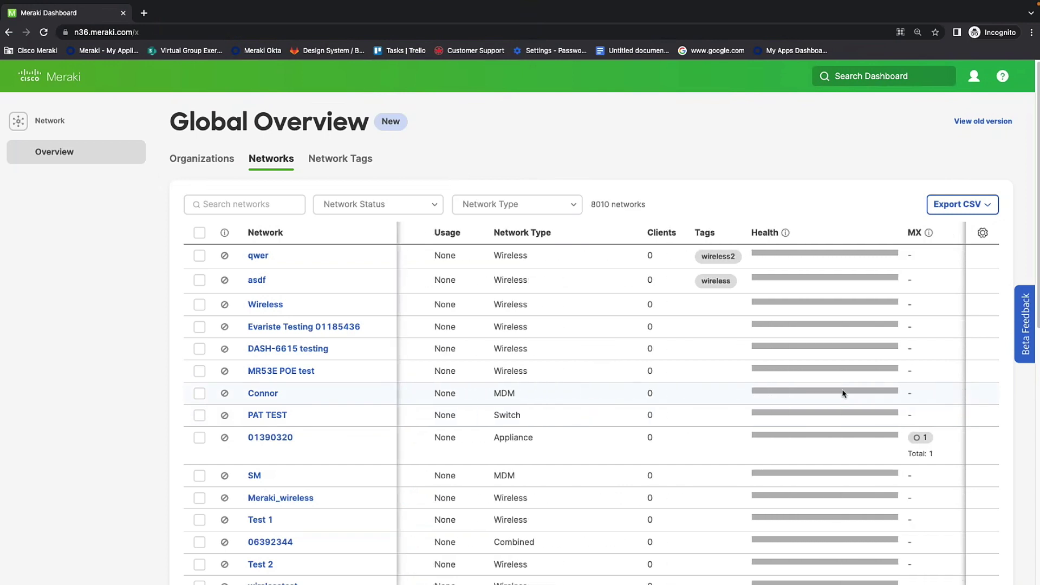
scroll(842, 394, "right", 1)
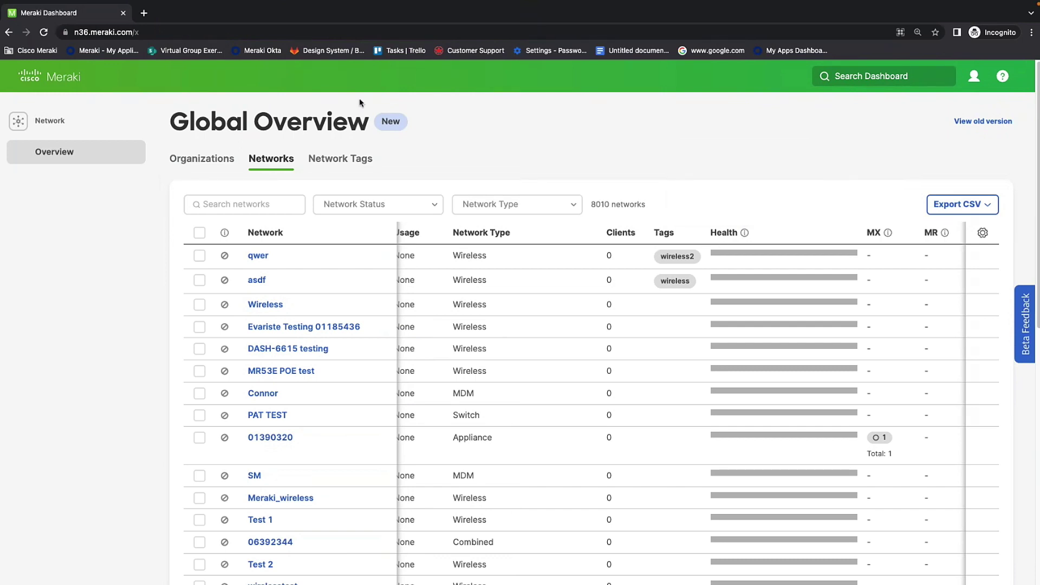
- Show the 64 network tags, then open the tag Status filter and the search field
left_click(329, 171)
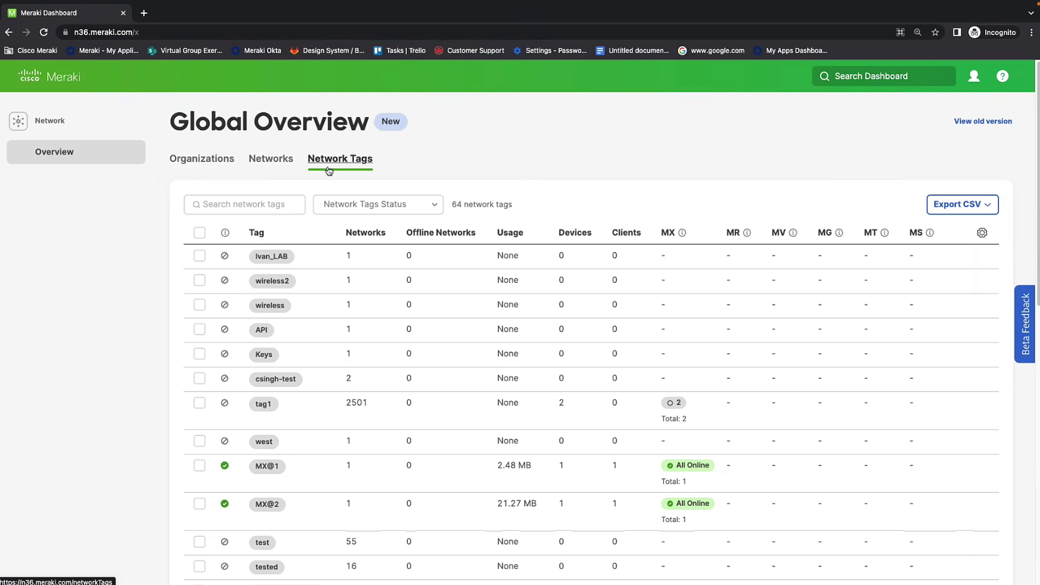
left_click(356, 207)
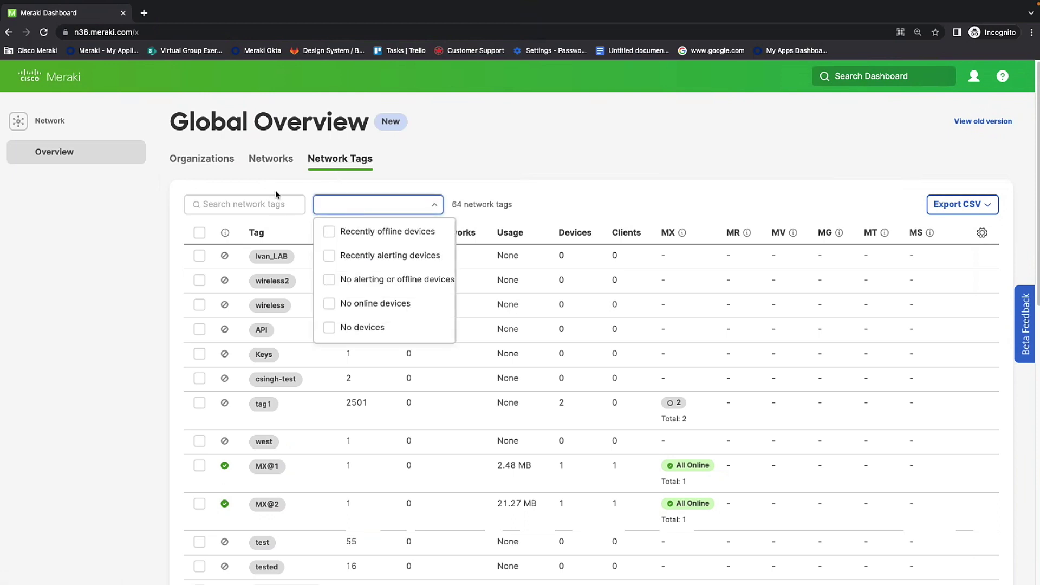
left_click(257, 202)
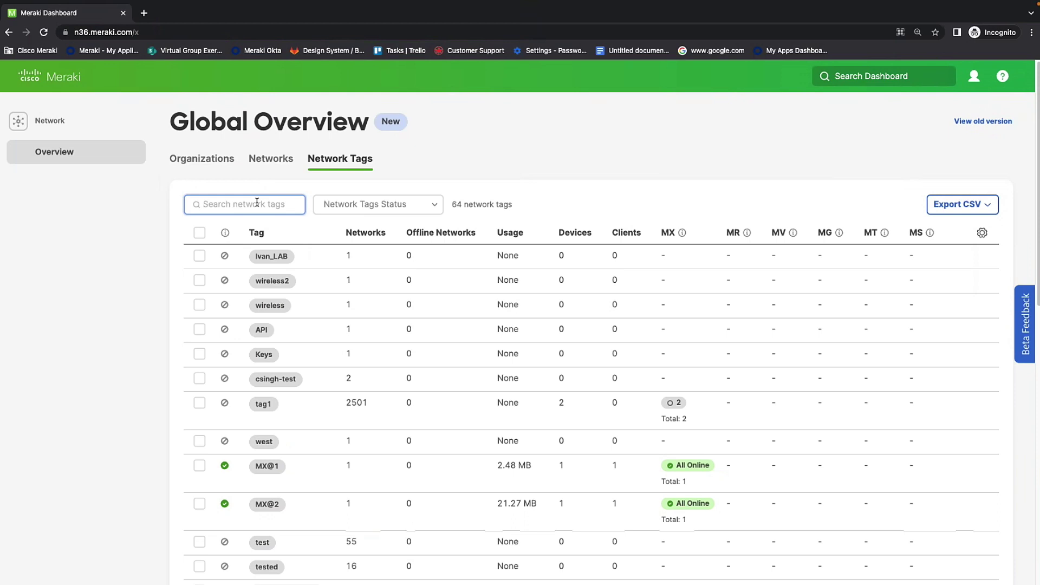